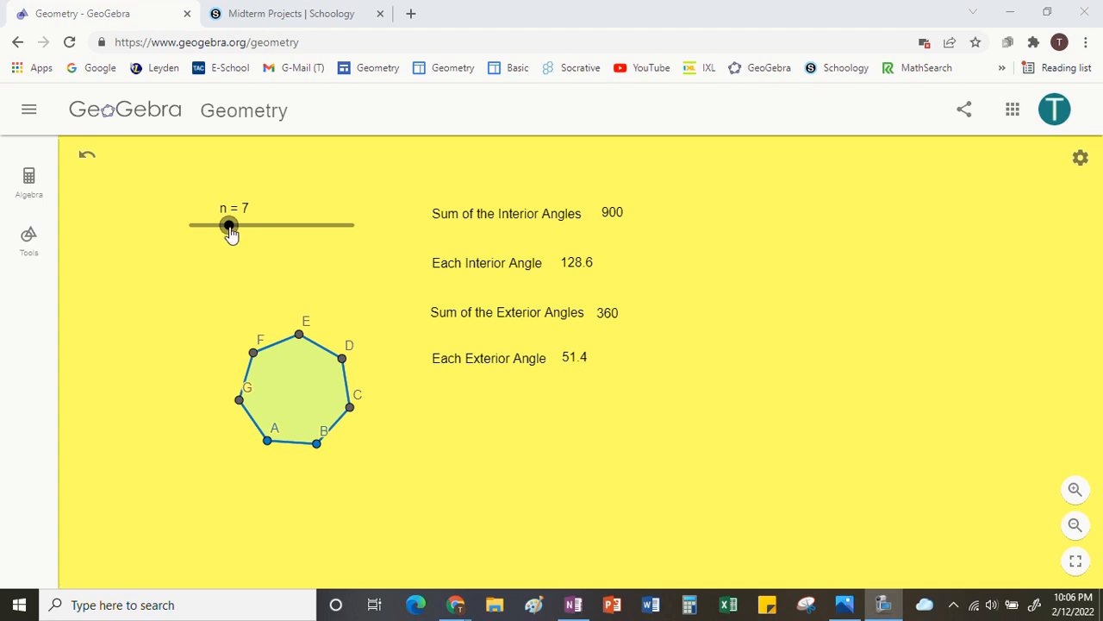
# - Raise slider n of the finished polygon construction to 14 and beyond to examine the changing angle values
pyautogui.moveTo(231, 234); pyautogui.dragTo(297, 235)
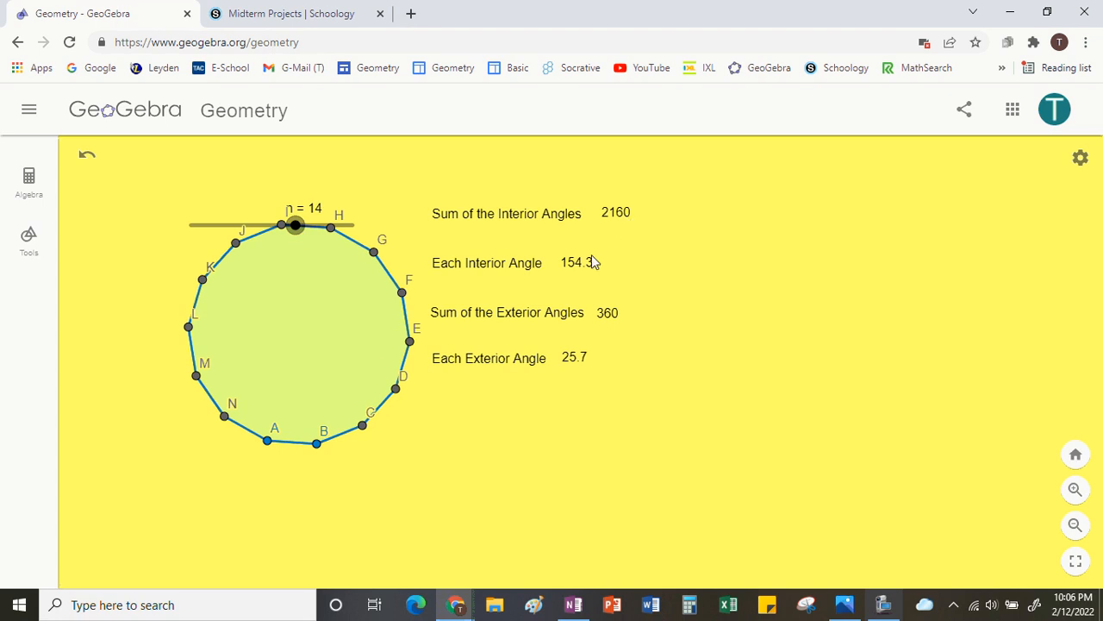
pyautogui.moveTo(296, 228); pyautogui.dragTo(336, 237)
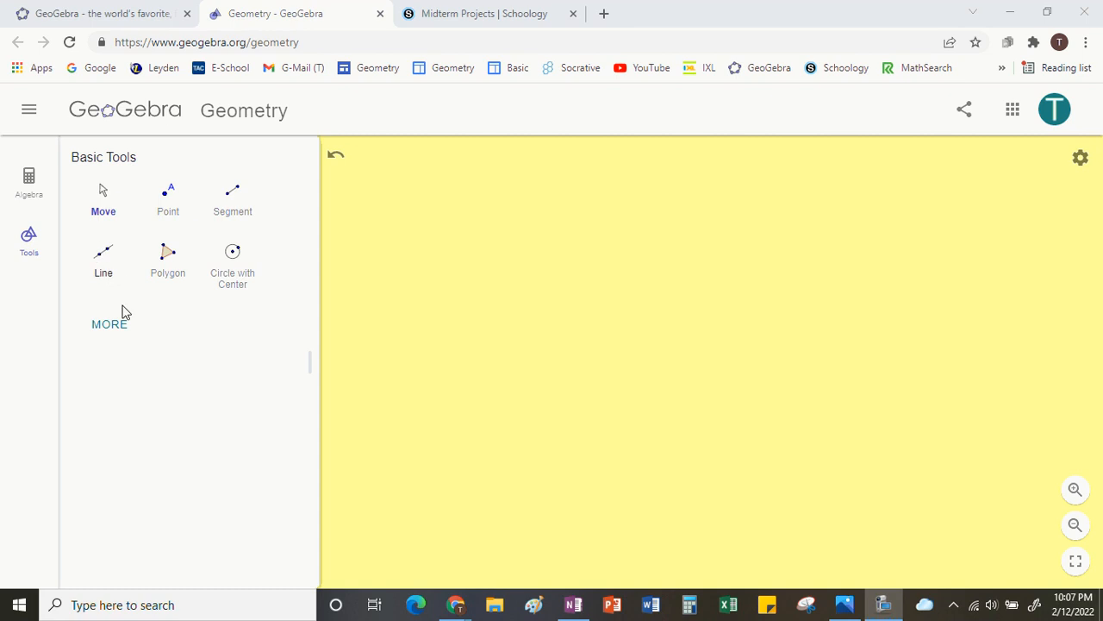
# - Show the complete set of tools and place a new slider near the upper edge of the empty canvas
pyautogui.click(109, 327)
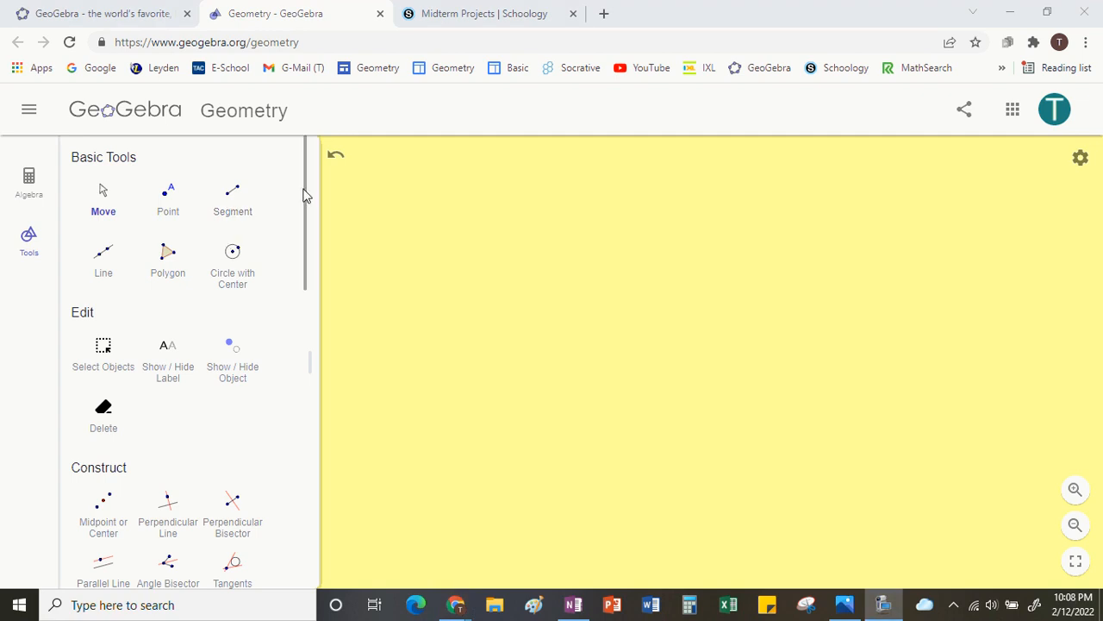
pyautogui.moveTo(306, 197); pyautogui.dragTo(312, 517)
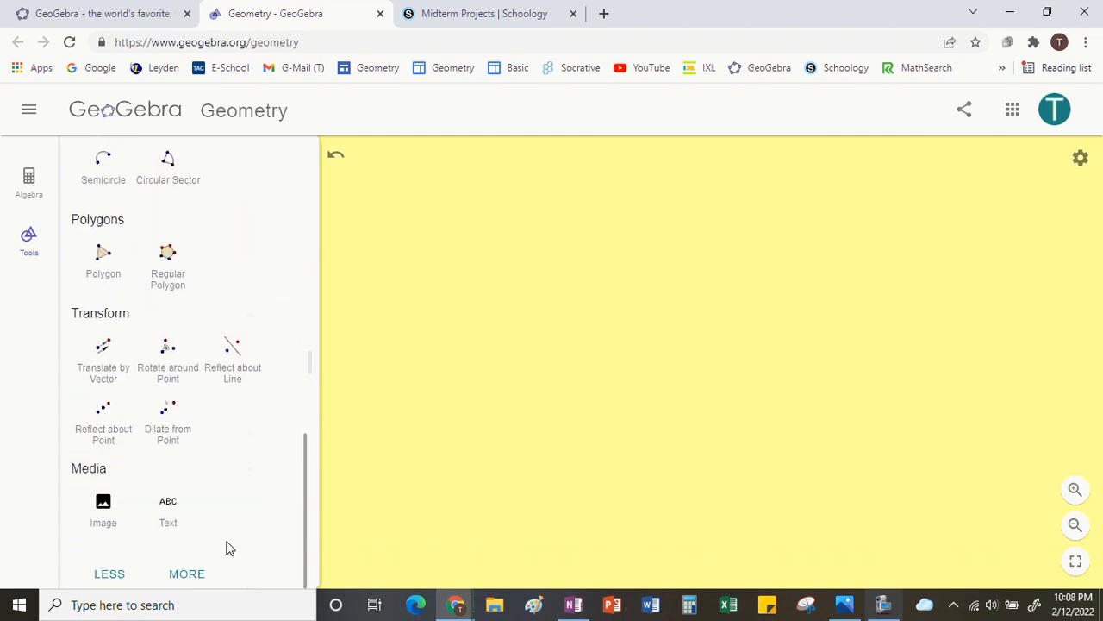
pyautogui.click(187, 574)
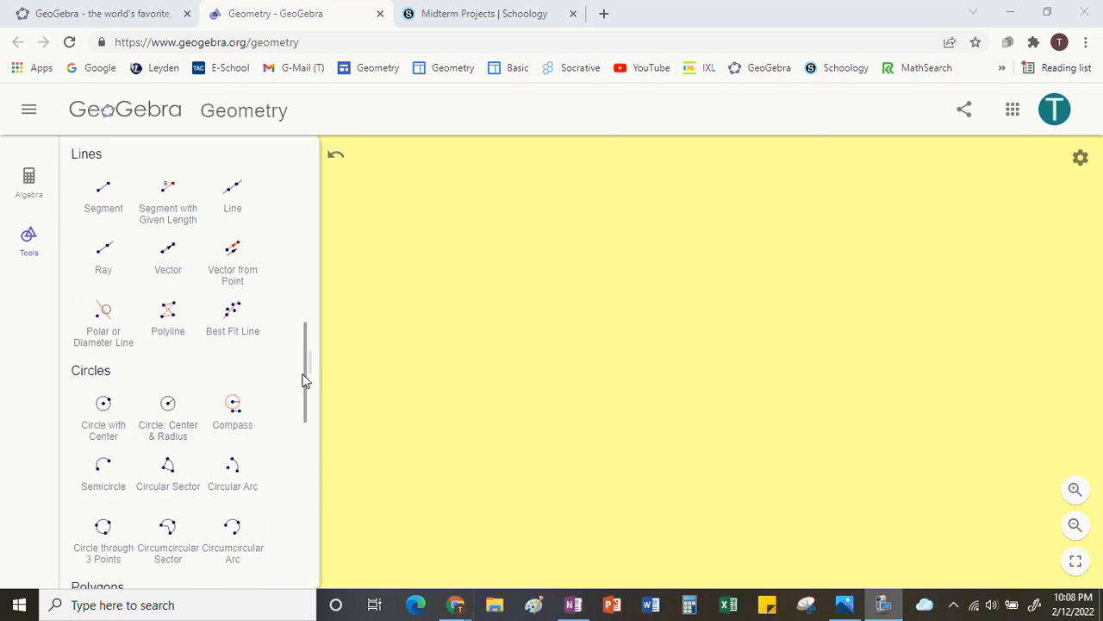
pyautogui.moveTo(305, 374); pyautogui.dragTo(326, 308)
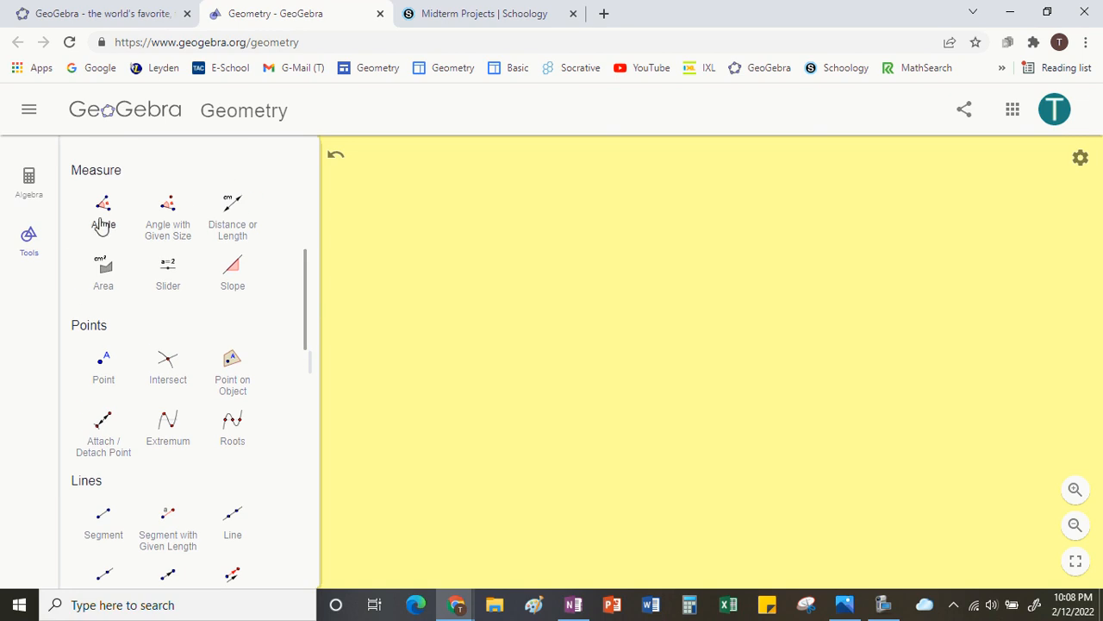
pyautogui.click(169, 289)
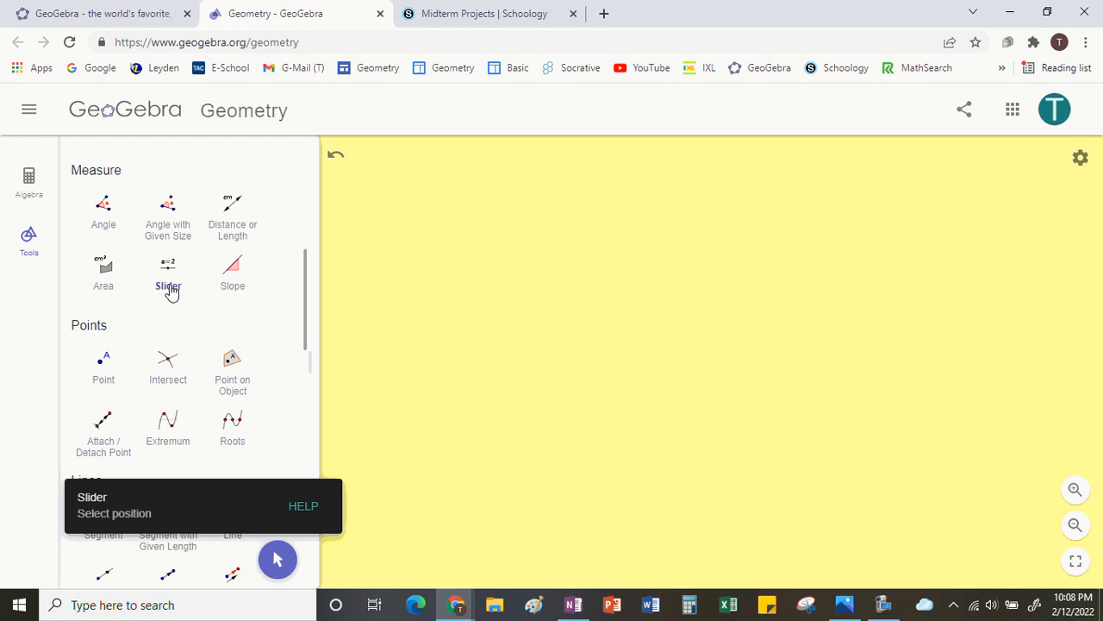
pyautogui.click(363, 215)
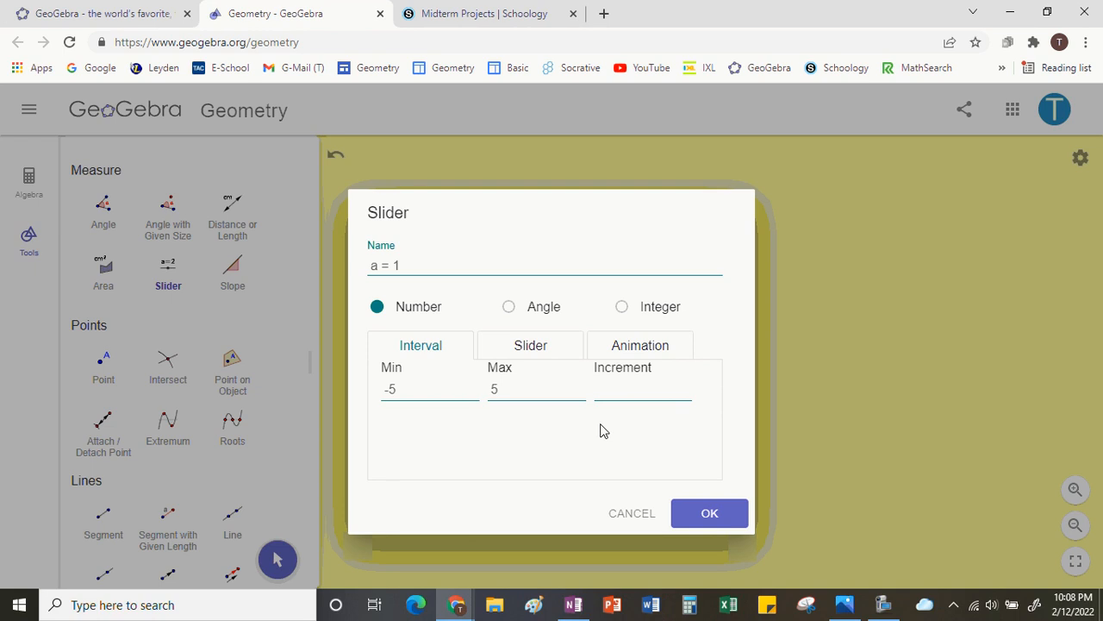
# - Name the slider n, set its interval from 3 to 20 with an increment of 1, and create it
pyautogui.moveTo(407, 389); pyautogui.dragTo(384, 389)
pyautogui.write('3')
pyautogui.moveTo(501, 390); pyautogui.dragTo(491, 390)
pyautogui.click(616, 394)
pyautogui.doubleClick(376, 265)
pyautogui.write('n')
pyautogui.click(714, 515)
pyautogui.click(710, 515)
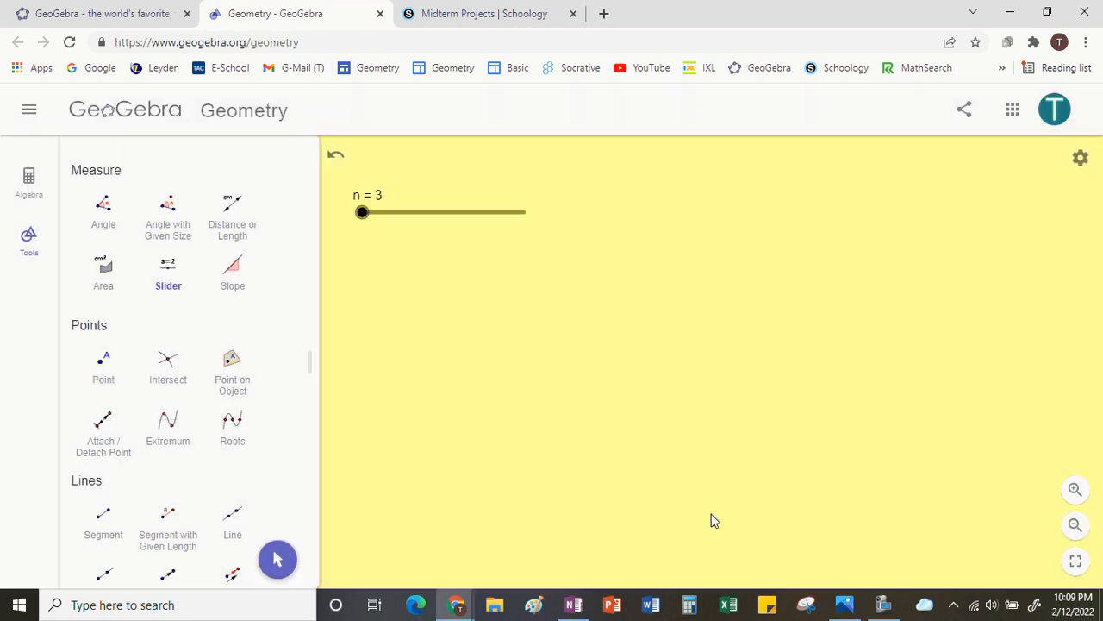
pyautogui.moveTo(364, 216)
pyautogui.mouseDown()
pyautogui.moveTo(426, 228)
pyautogui.moveTo(536, 222)
pyautogui.moveTo(362, 214)
pyautogui.mouseUp()
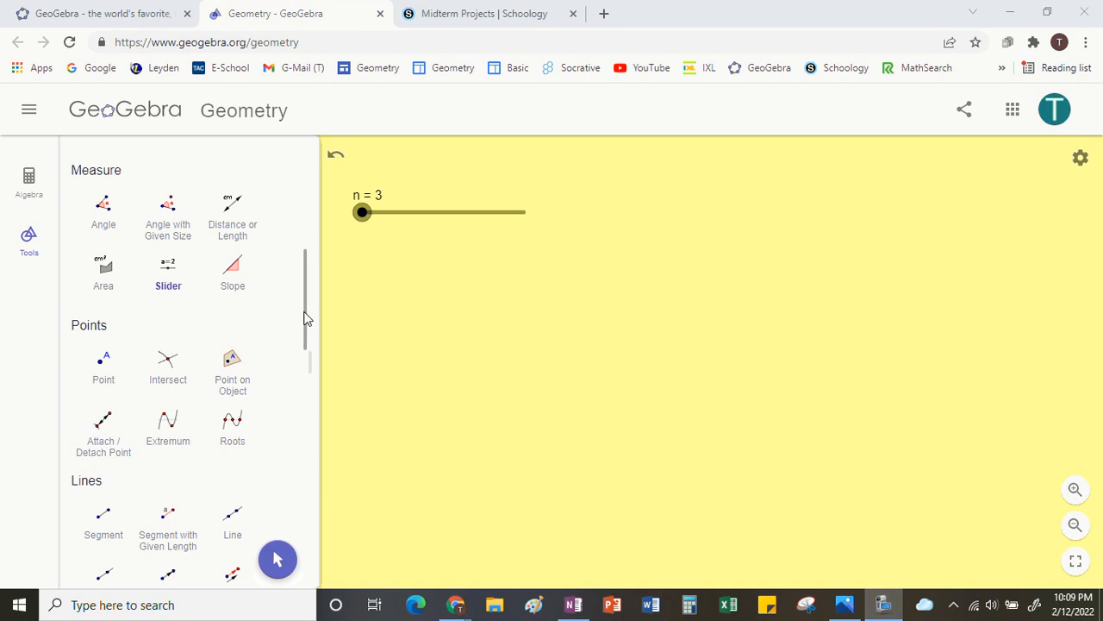
# - Construct a regular polygon with n vertices on a horizontal base side AB below the slider
pyautogui.moveTo(304, 319); pyautogui.dragTo(309, 485)
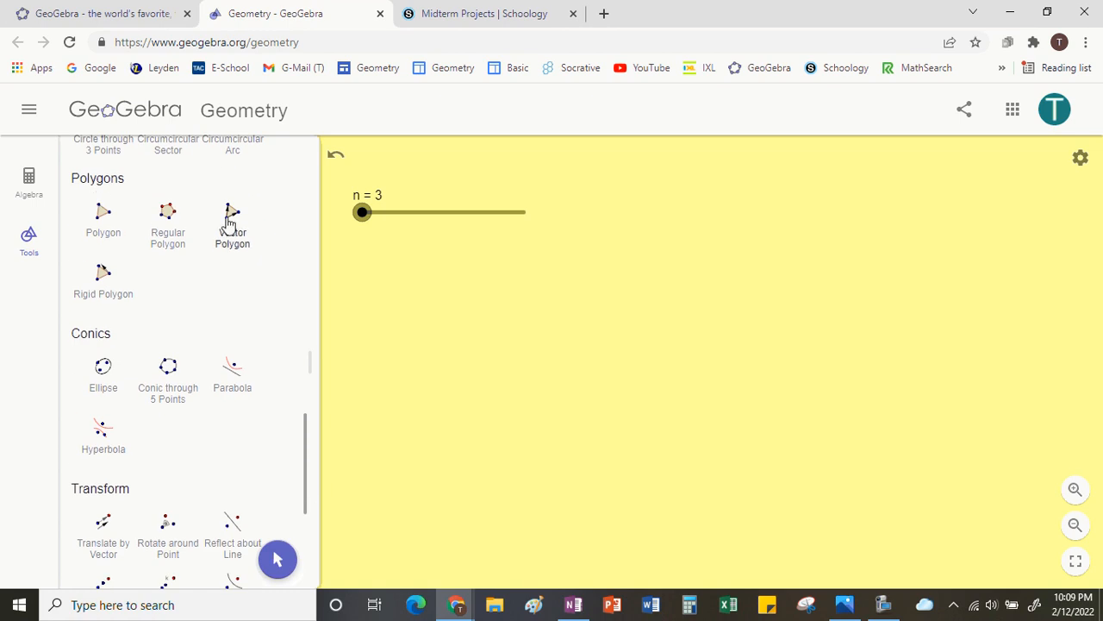
pyautogui.click(173, 247)
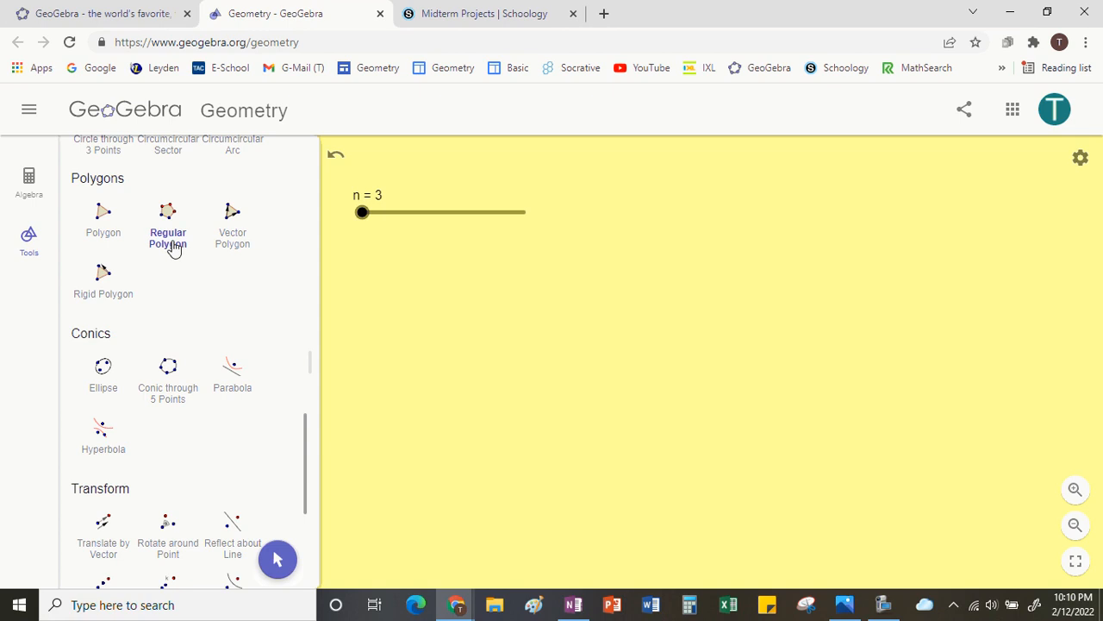
pyautogui.click(397, 401)
pyautogui.click(468, 402)
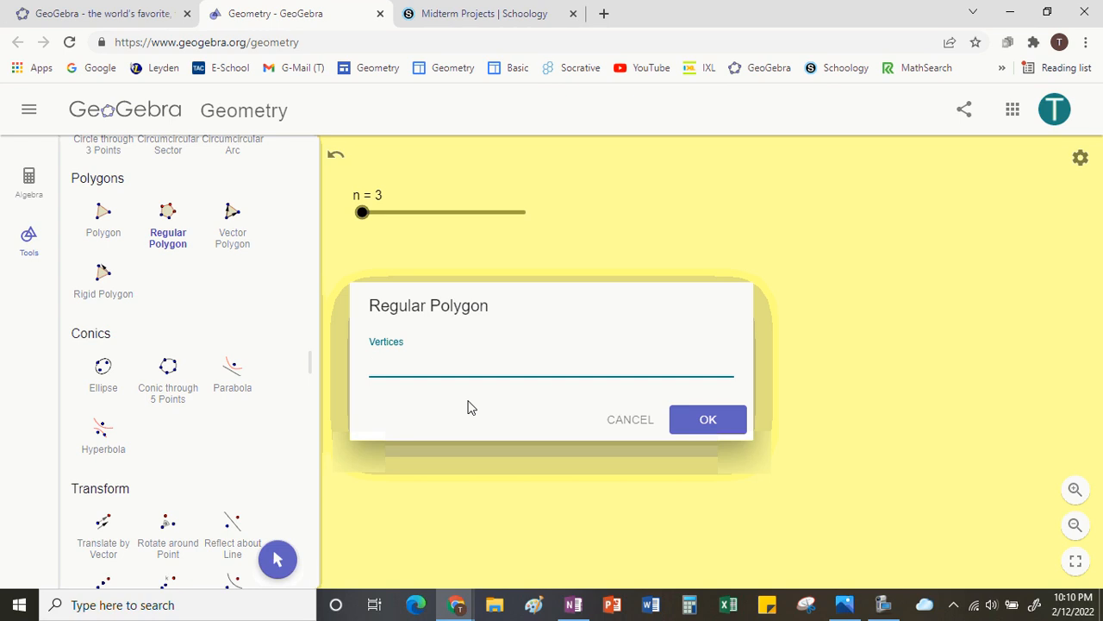
pyautogui.click(710, 420)
# - Test the regular polygon by setting slider n to 6, 9 and 7
pyautogui.moveTo(362, 212); pyautogui.dragTo(389, 217)
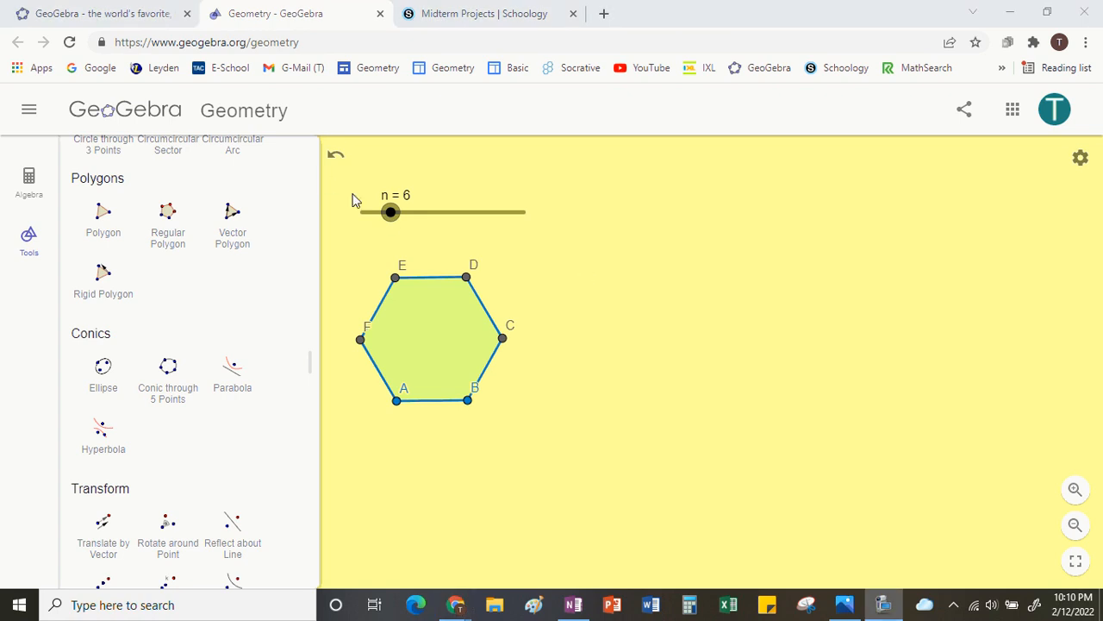
pyautogui.moveTo(390, 212); pyautogui.dragTo(419, 213)
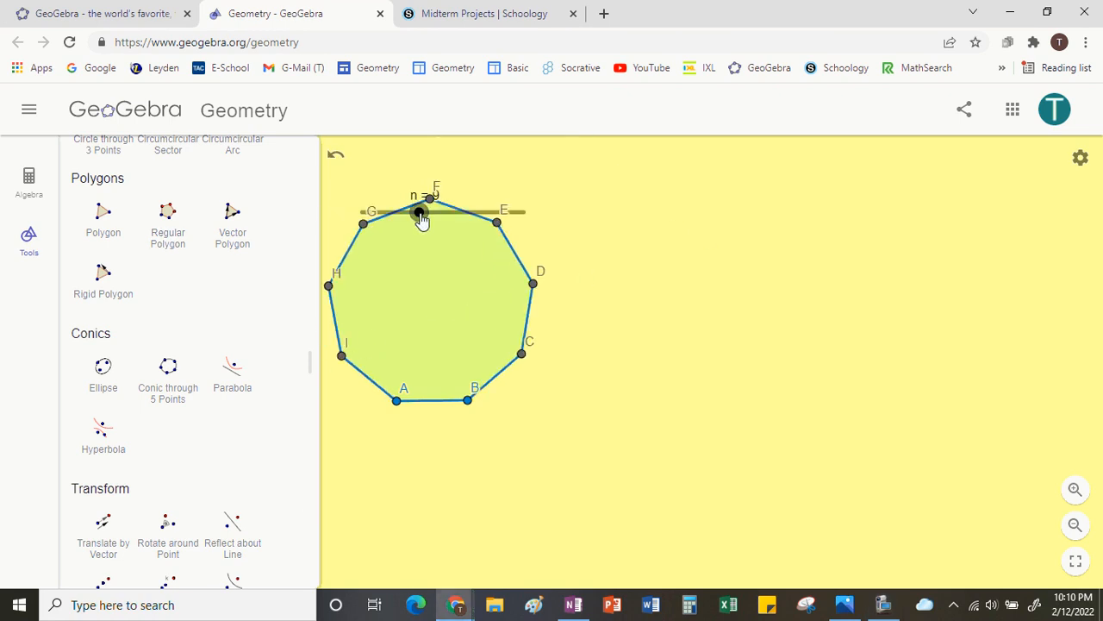
pyautogui.moveTo(418, 213); pyautogui.dragTo(401, 213)
pyautogui.doubleClick(400, 213)
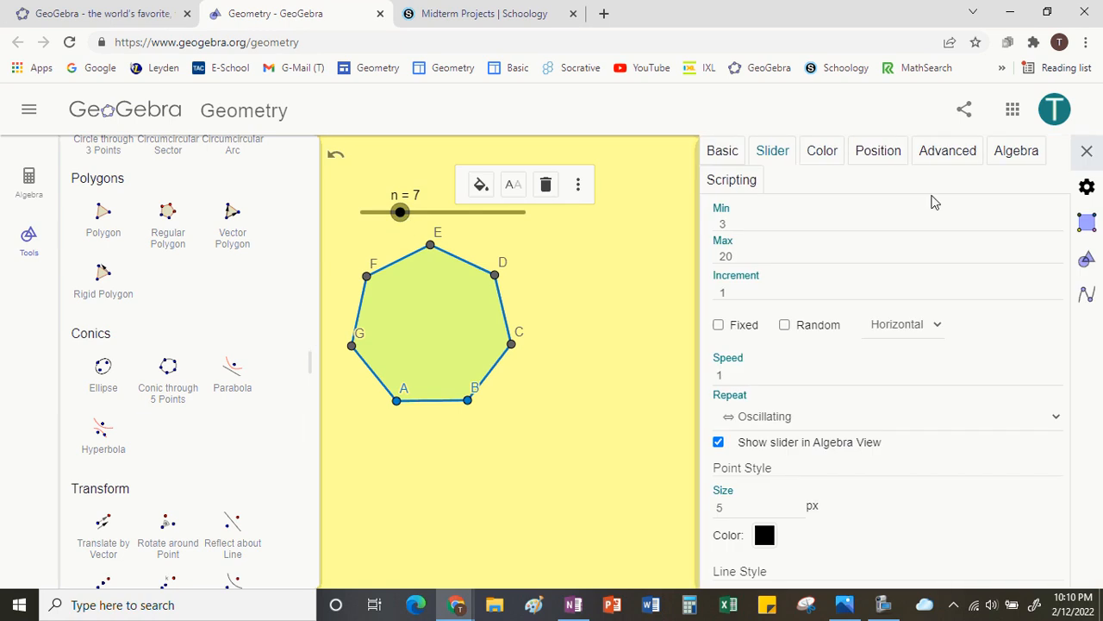
pyautogui.click(1087, 151)
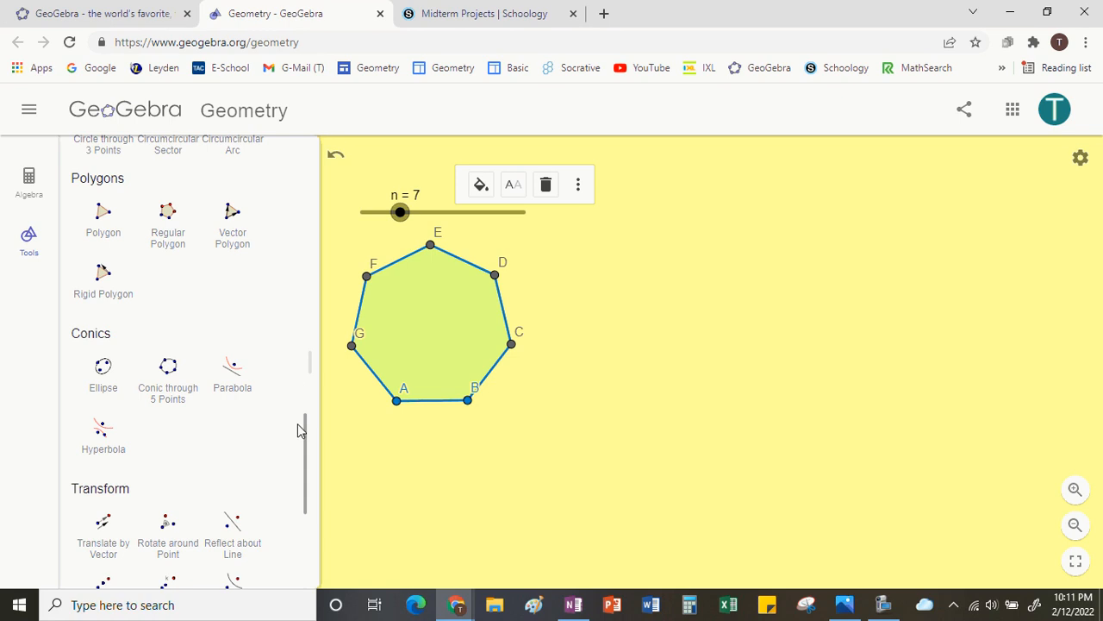
# - Start a new text object beside the polygon with the Text tool
pyautogui.moveTo(307, 443); pyautogui.dragTo(305, 517)
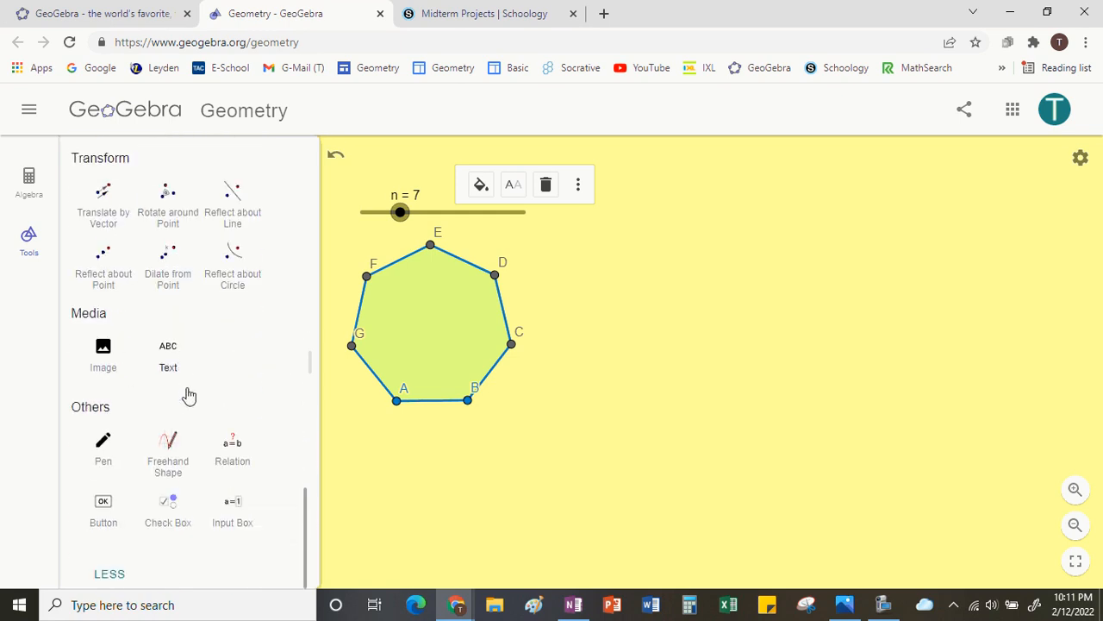
pyautogui.click(169, 362)
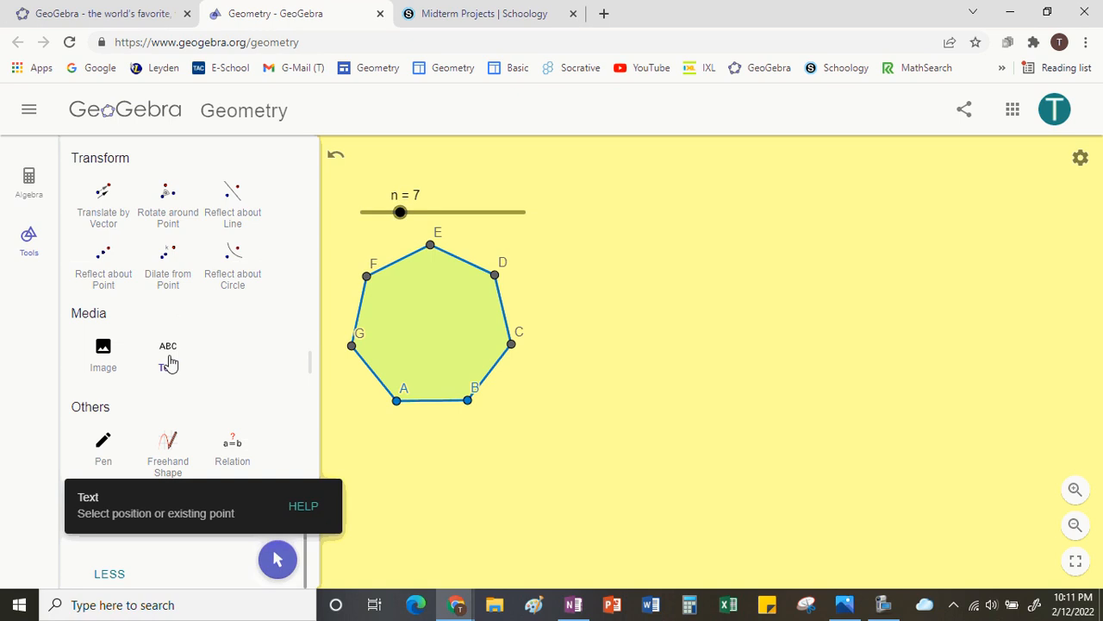
pyautogui.click(625, 231)
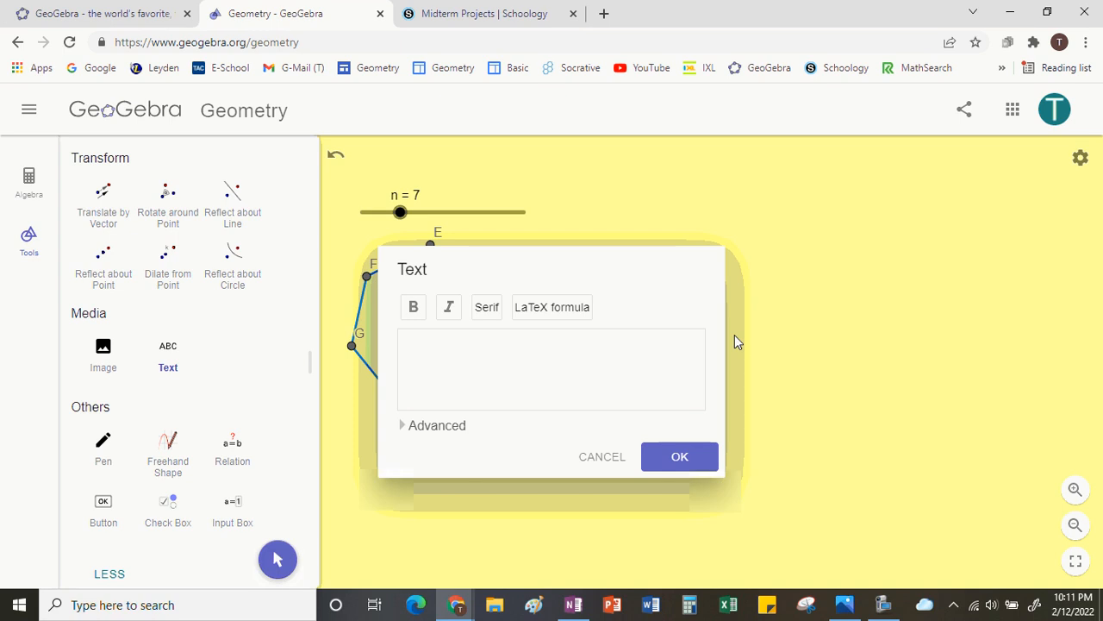
pyautogui.write('Sum')
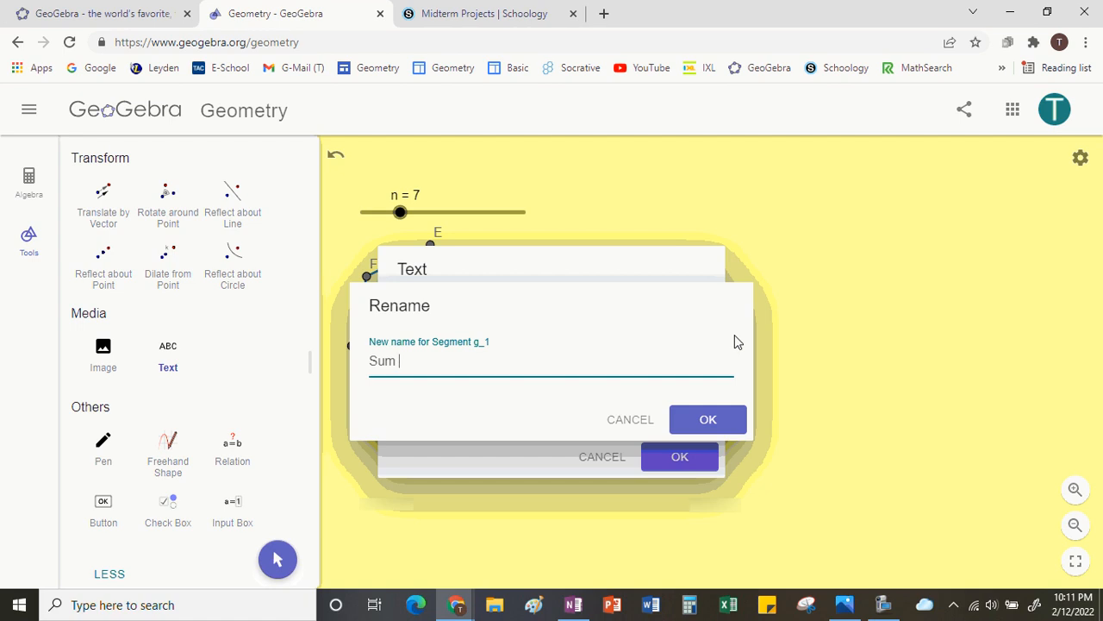
pyautogui.write(' of Interi')
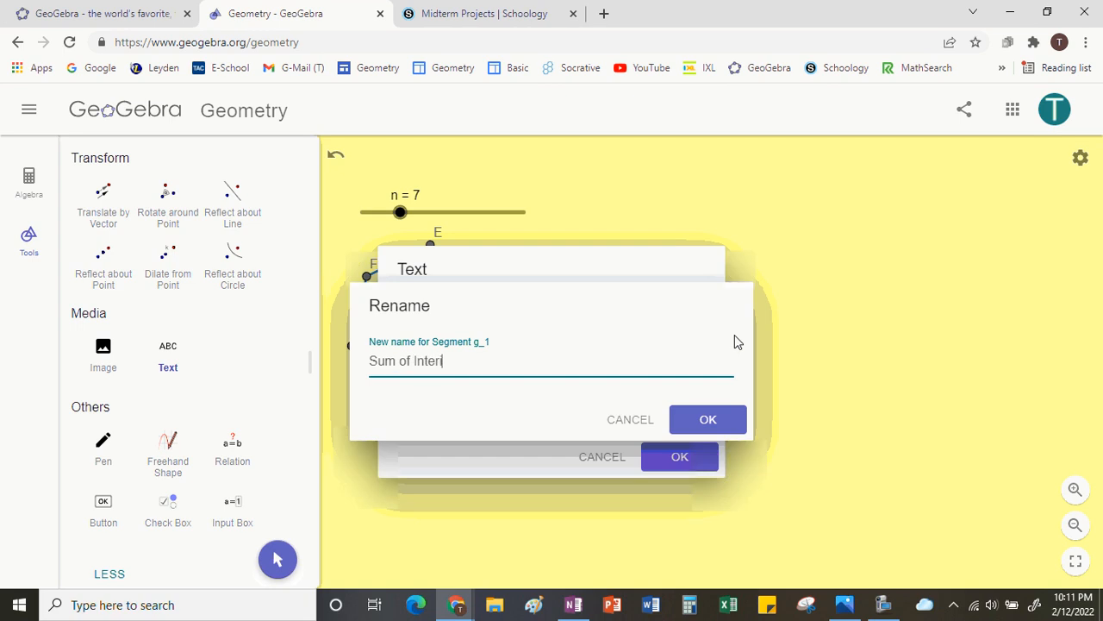
pyautogui.write('or Angles')
pyautogui.click(681, 448)
pyautogui.click(707, 401)
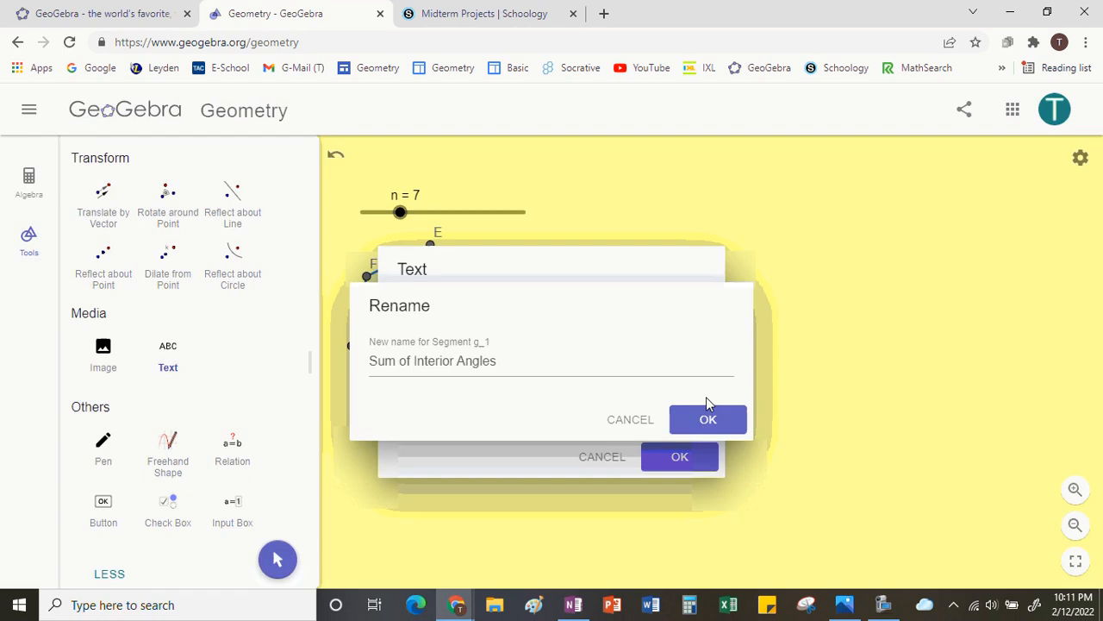
pyautogui.click(708, 419)
pyautogui.click(708, 422)
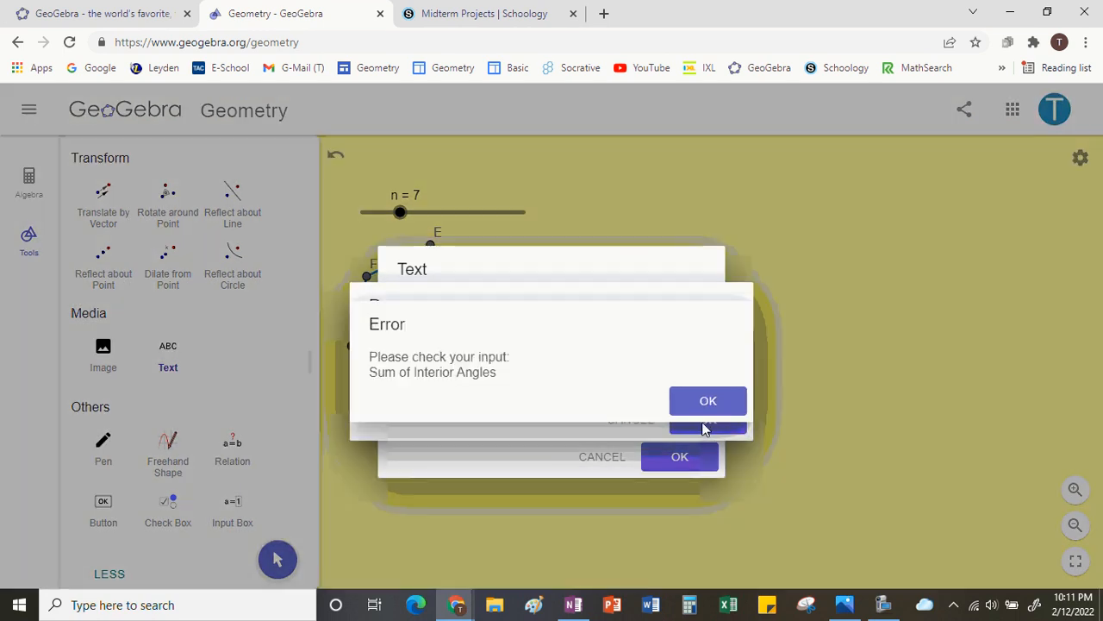
pyautogui.click(709, 402)
pyautogui.click(638, 420)
# - Enter "Sum of Interior Angles" as the content of the new text and create it
pyautogui.click(480, 344)
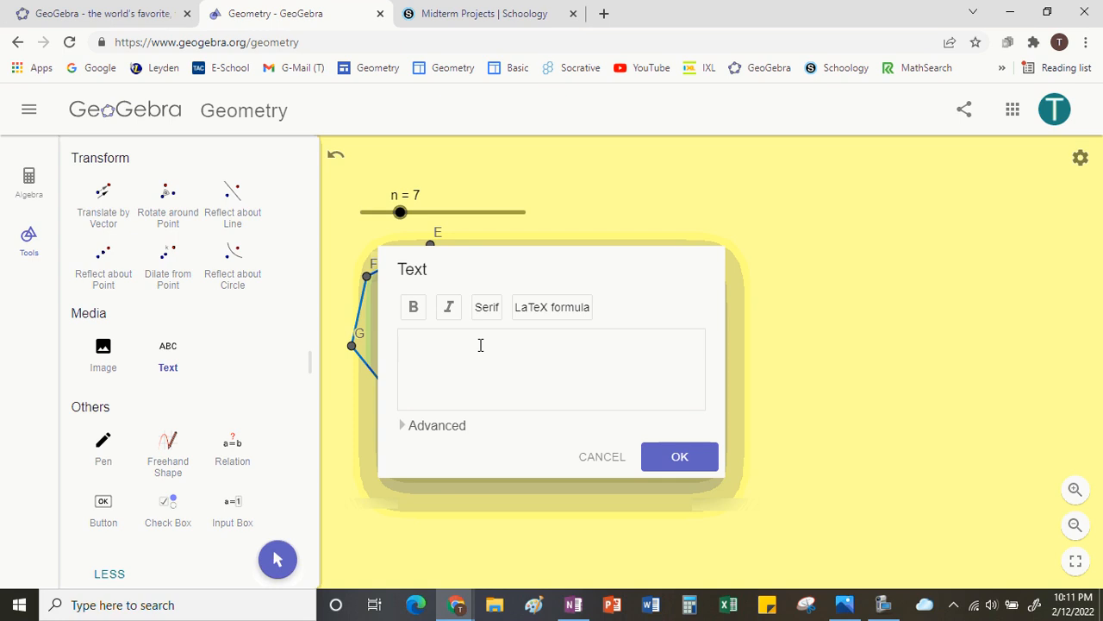
pyautogui.write('Sum of Interior An')
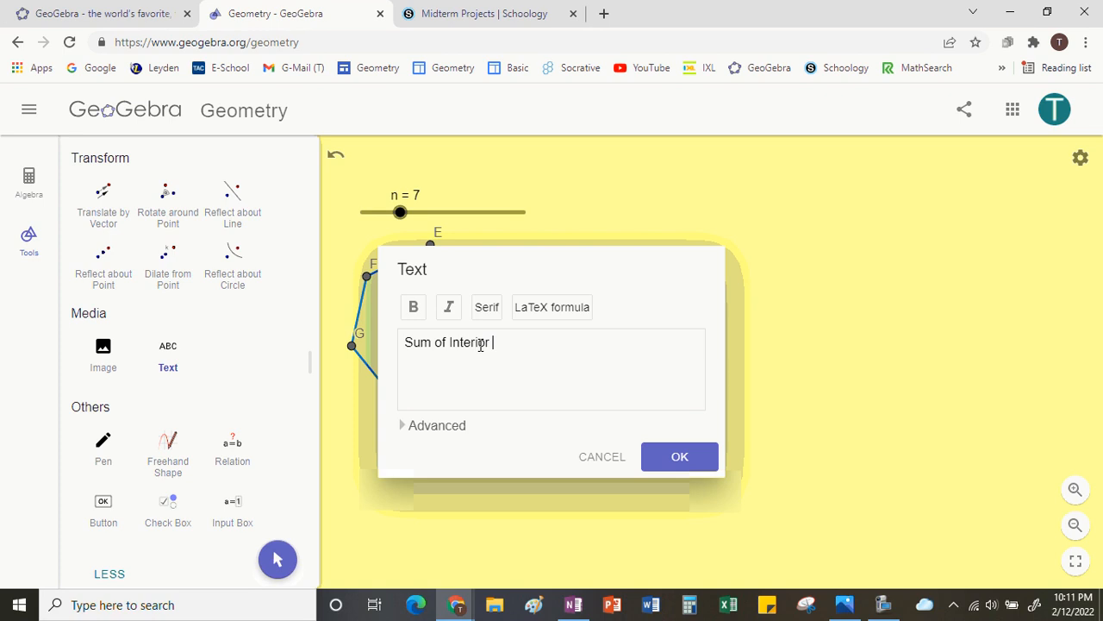
pyautogui.write('gles')
pyautogui.click(697, 461)
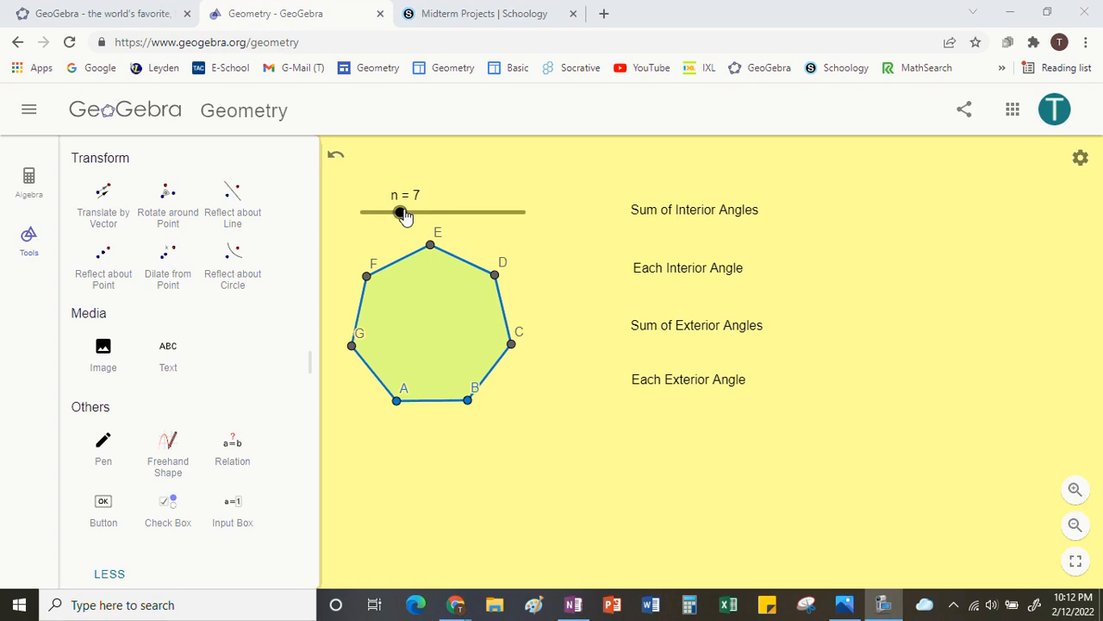
# - Set slider n to 6 and start a new text object beside the "Sum of Interior Angles" label
pyautogui.moveTo(405, 217)
pyautogui.mouseDown()
pyautogui.moveTo(438, 214)
pyautogui.moveTo(389, 218)
pyautogui.mouseUp()
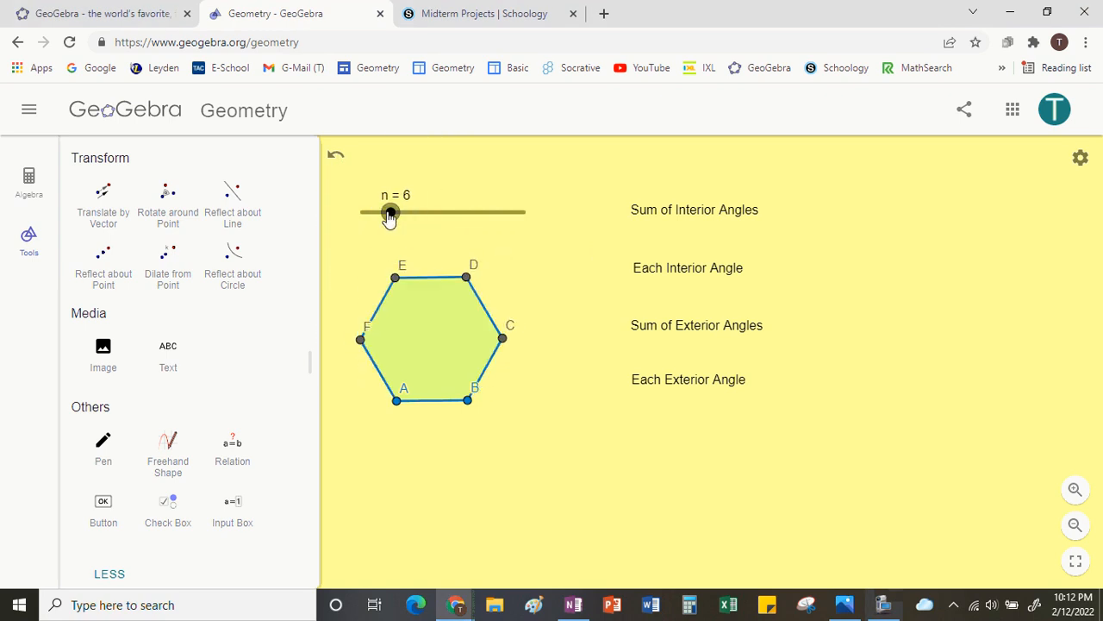
pyautogui.click(168, 355)
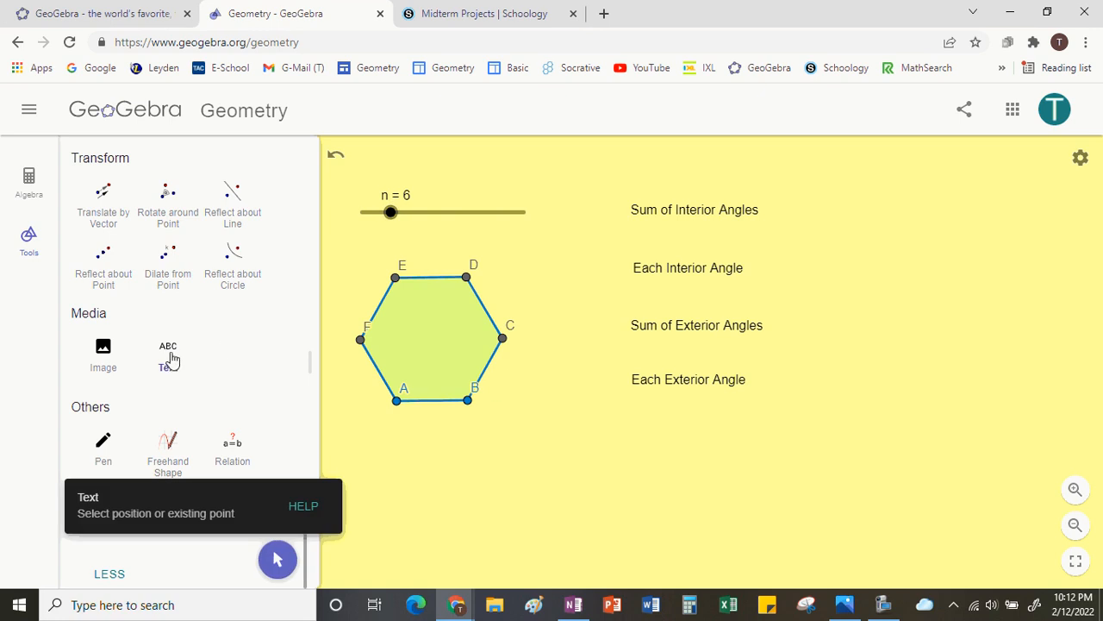
pyautogui.click(171, 355)
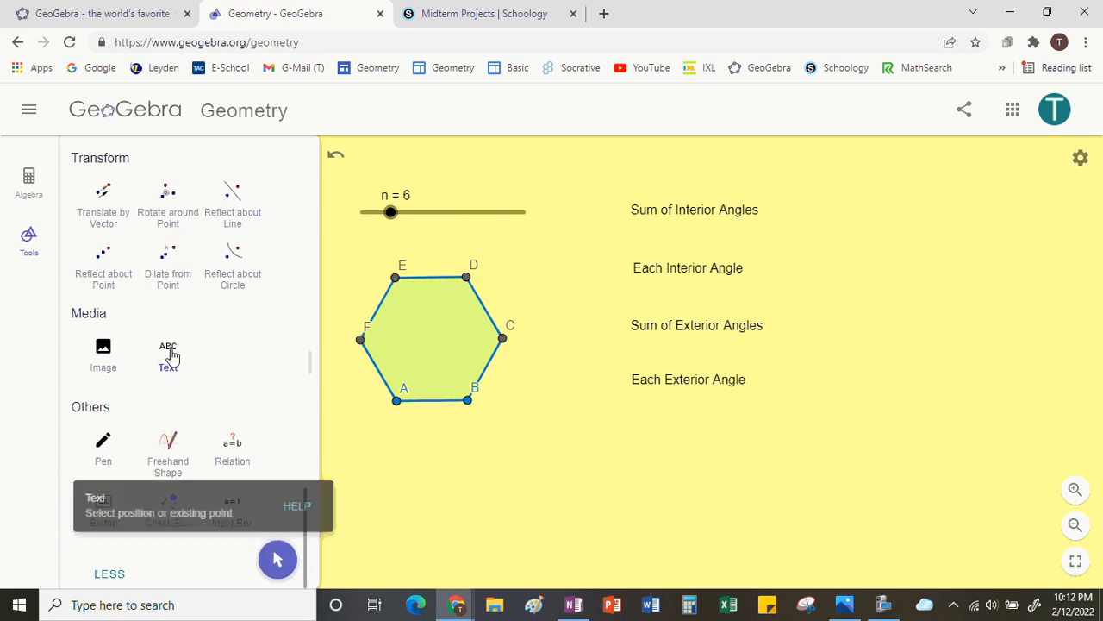
pyautogui.click(784, 208)
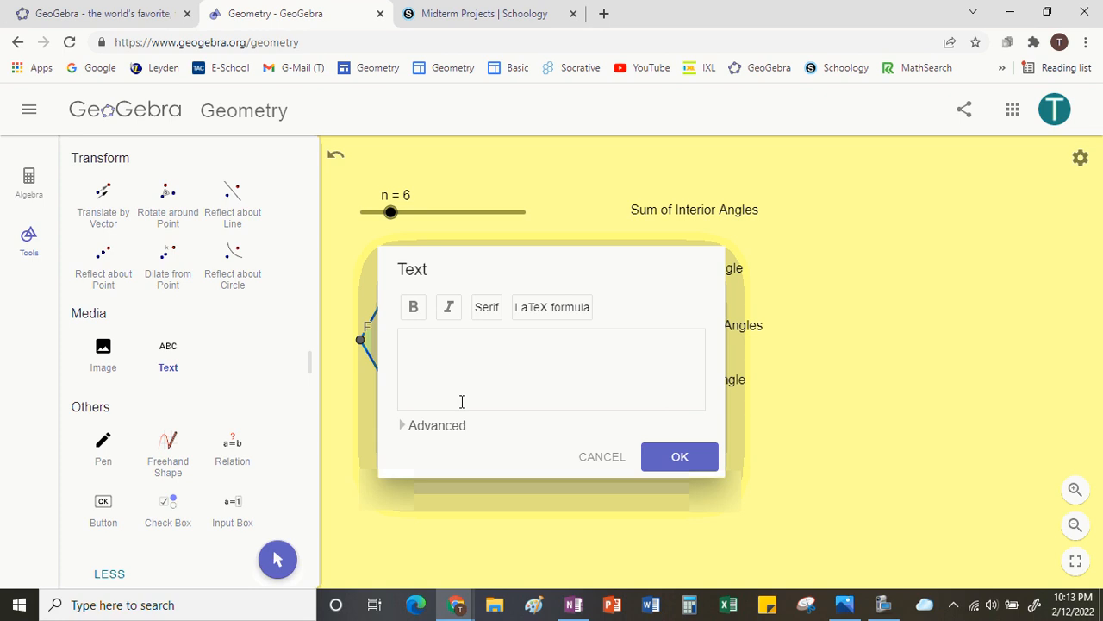
# - Insert slider variable n into the new text as a dynamic object, change its expression to (n-2)*180, and create the text
pyautogui.click(417, 428)
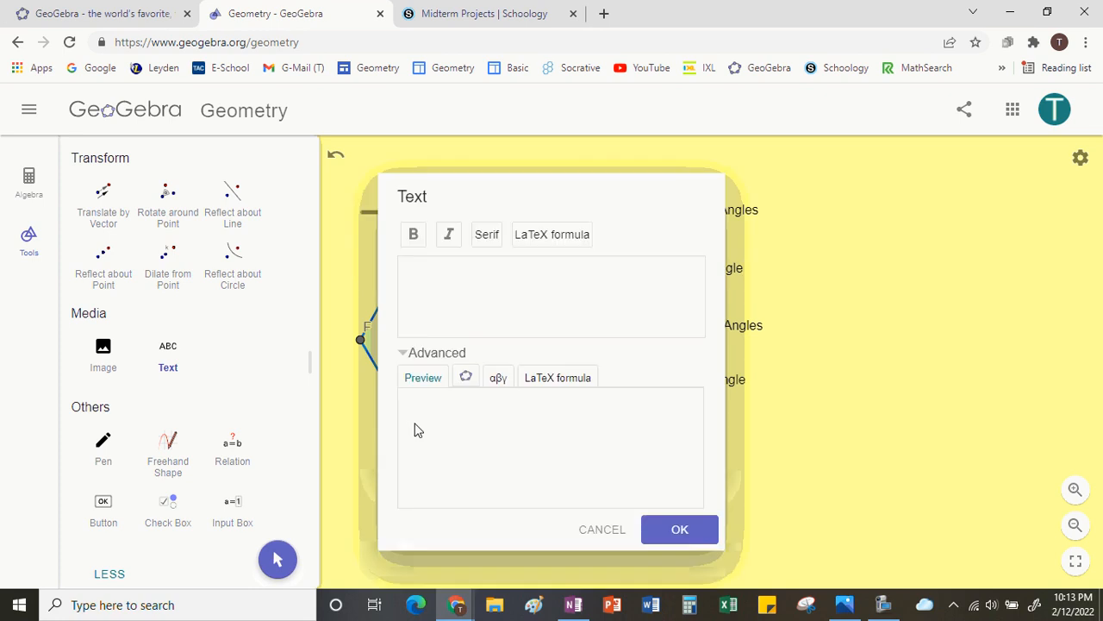
pyautogui.click(467, 379)
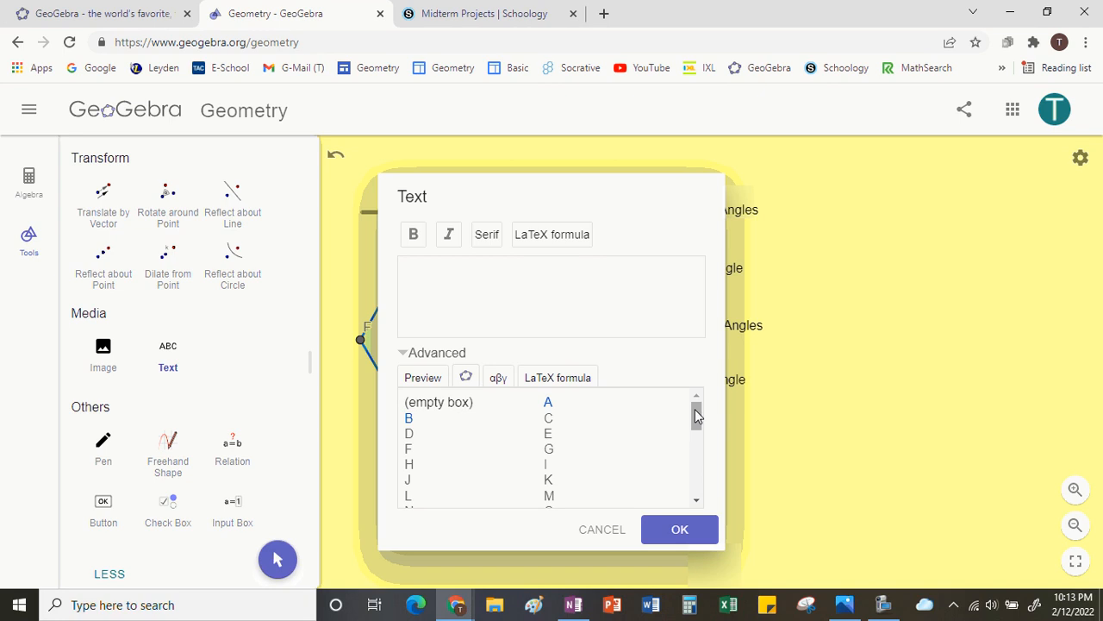
pyautogui.moveTo(697, 415); pyautogui.dragTo(699, 485)
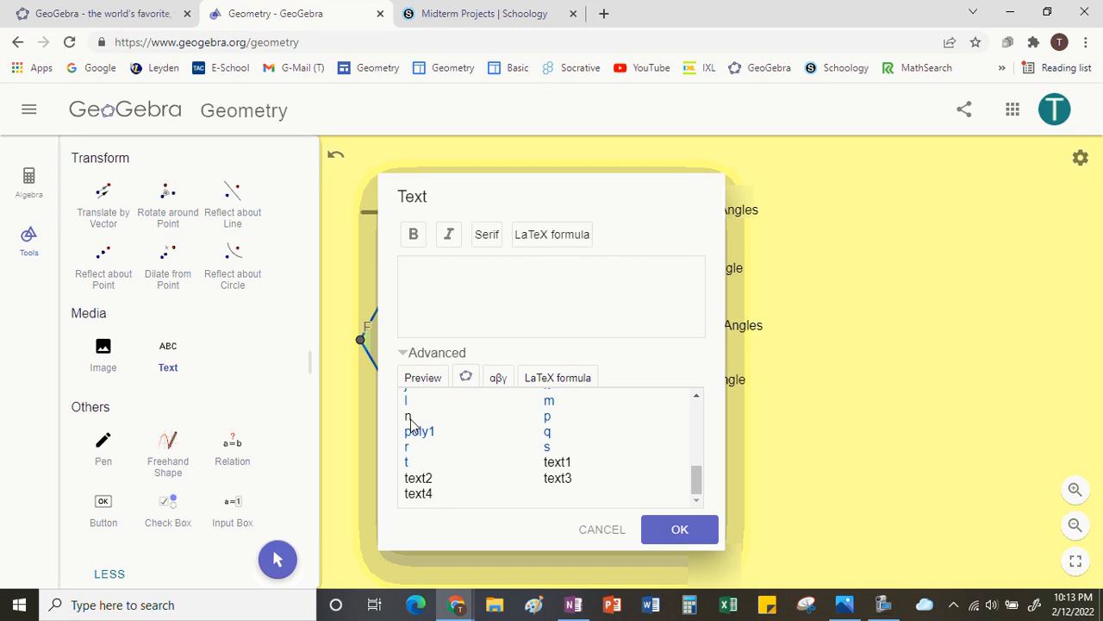
pyautogui.click(411, 422)
pyautogui.click(414, 274)
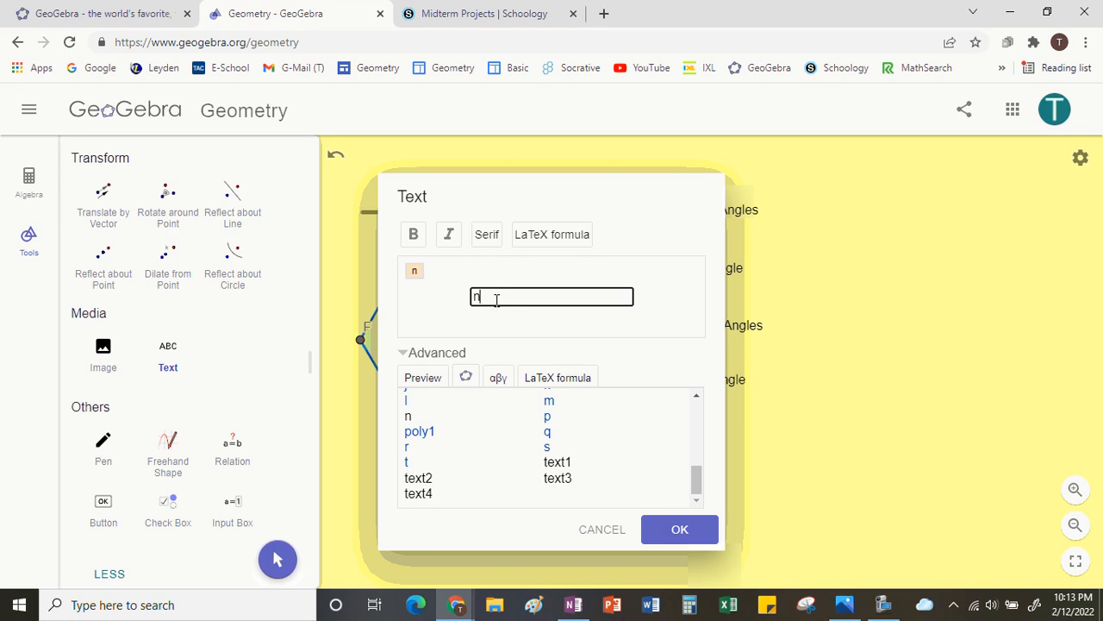
pyautogui.press('BackSpace')
pyautogui.write('(n-2)*180')
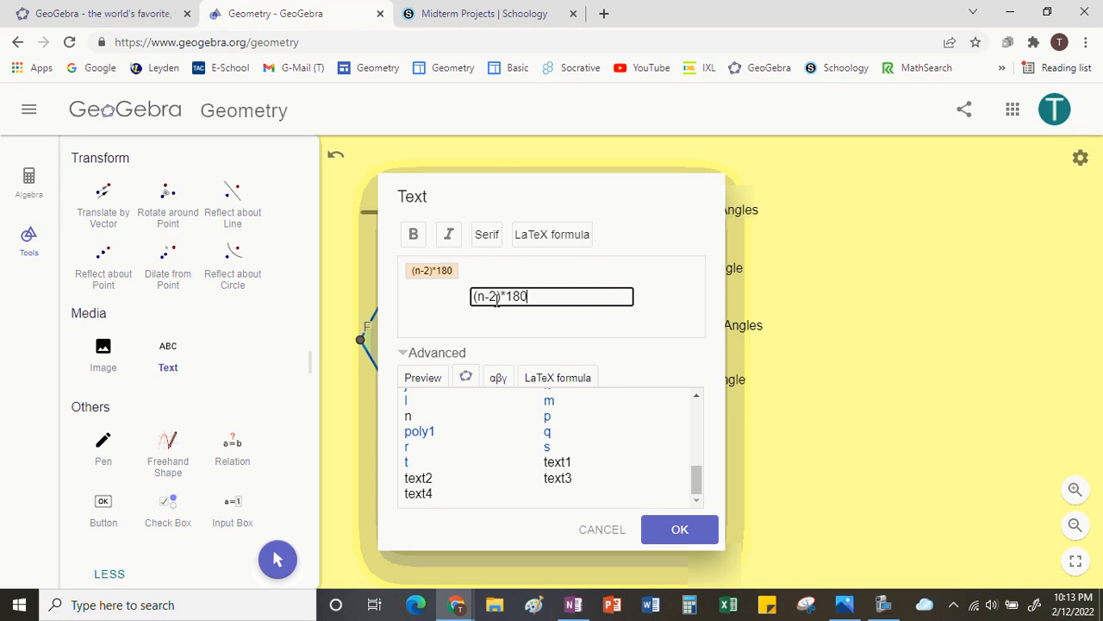
pyautogui.click(680, 528)
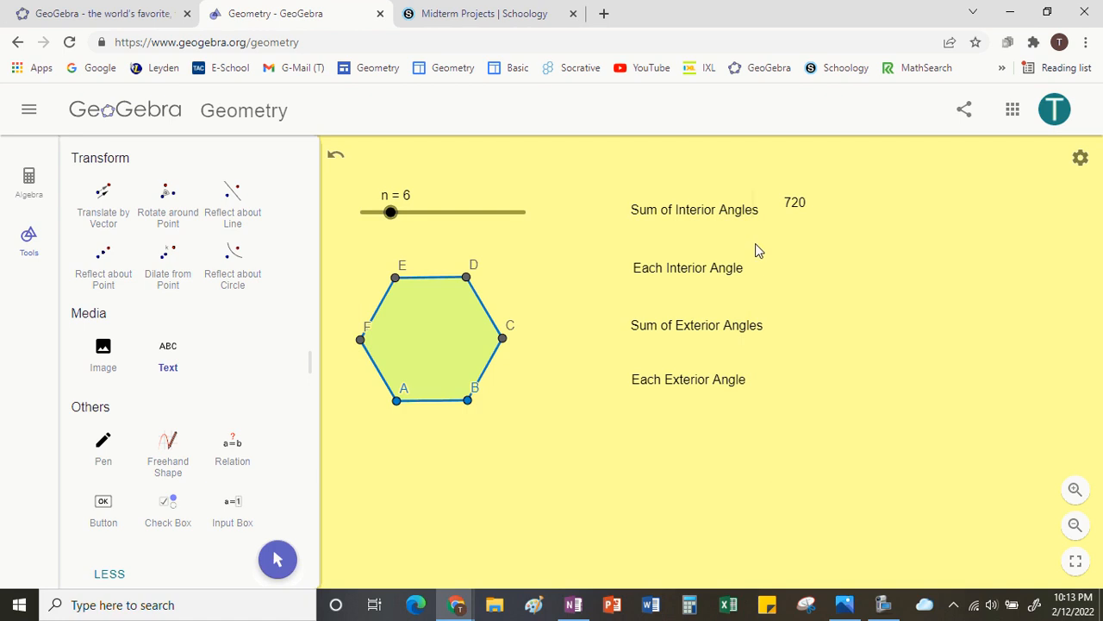
# - Align the dynamic value with the "Sum of Interior Angles" label and test it by setting slider n to 10 and 5
pyautogui.moveTo(804, 210); pyautogui.dragTo(800, 217)
pyautogui.moveTo(390, 212); pyautogui.dragTo(428, 215)
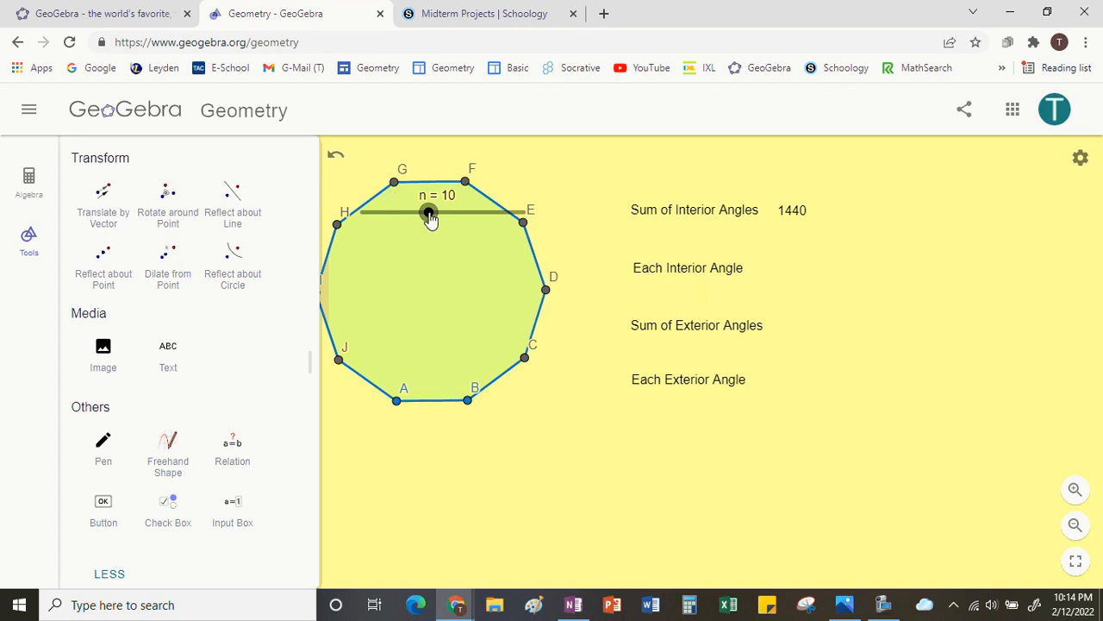
pyautogui.moveTo(426, 213); pyautogui.dragTo(382, 214)
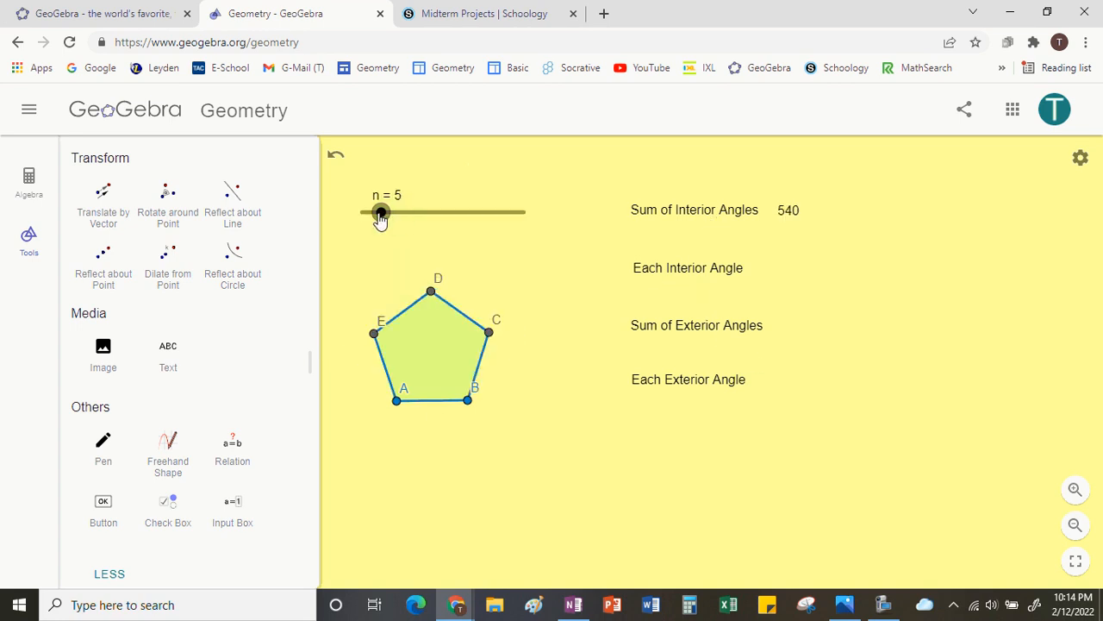
# - Create a dynamic text beside the "Each Interior Angle" label, based on n with the expression (n-2)*180/n
pyautogui.click(169, 354)
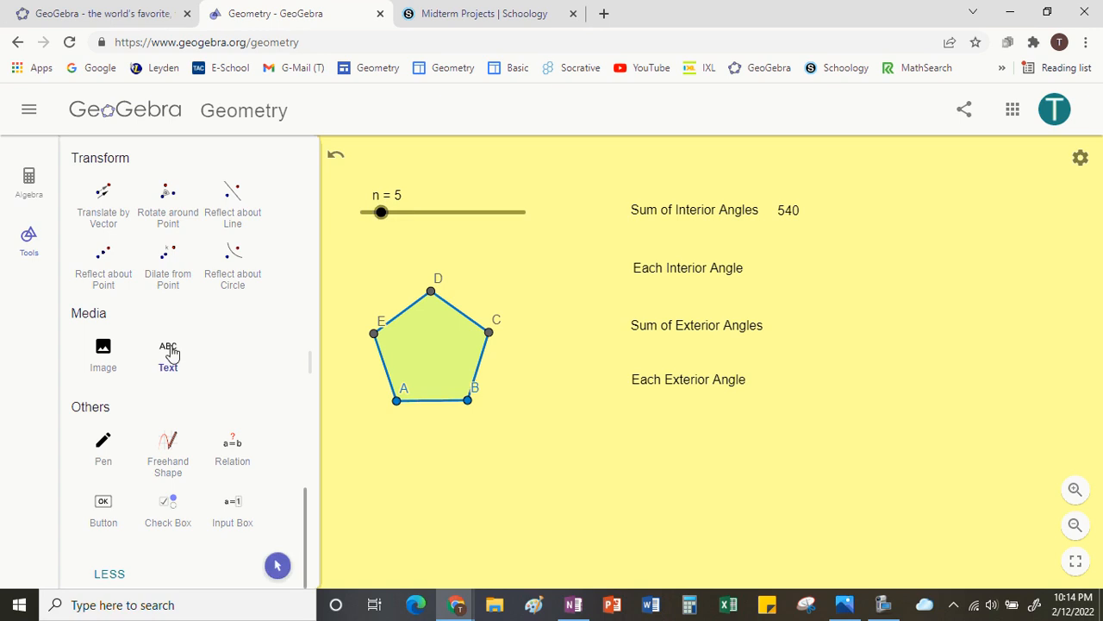
pyautogui.click(763, 268)
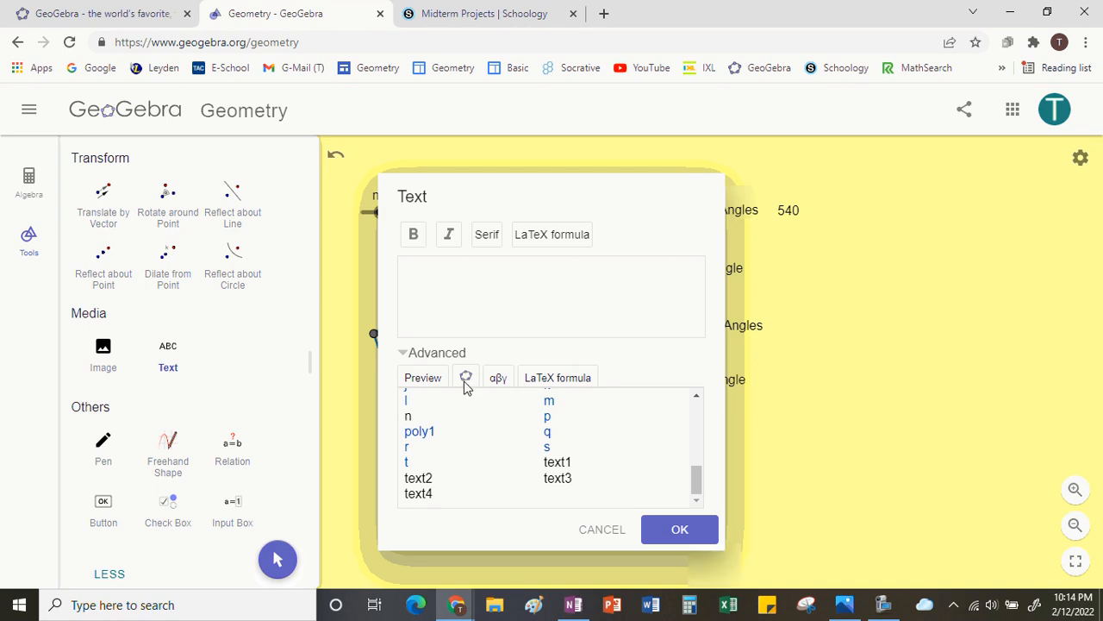
pyautogui.click(408, 416)
pyautogui.click(414, 272)
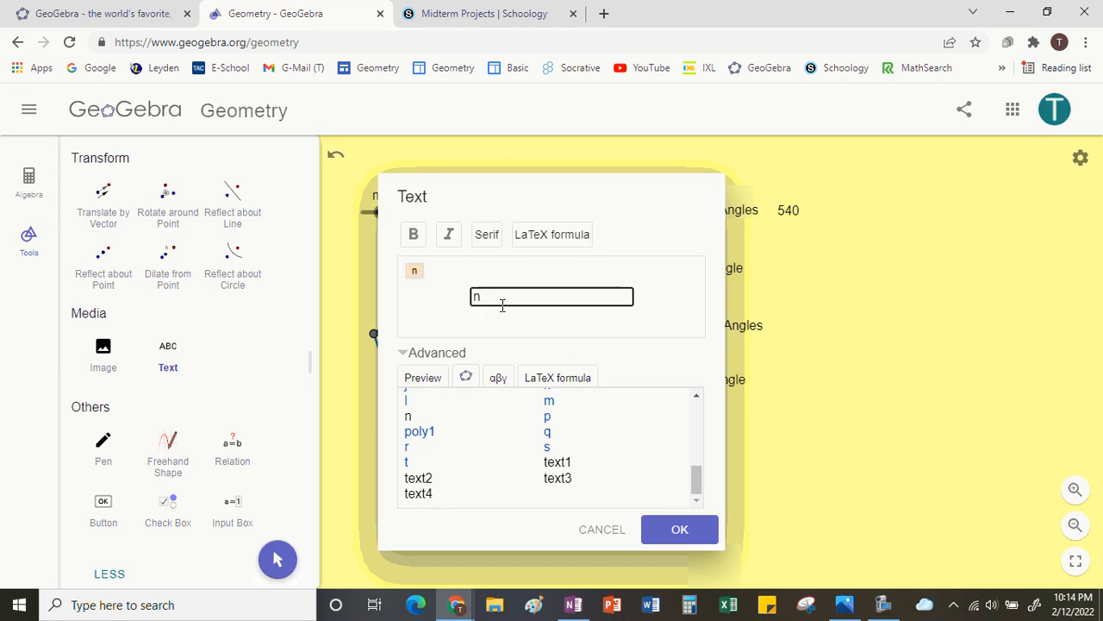
pyautogui.press('BackSpace')
pyautogui.write('(n-2')
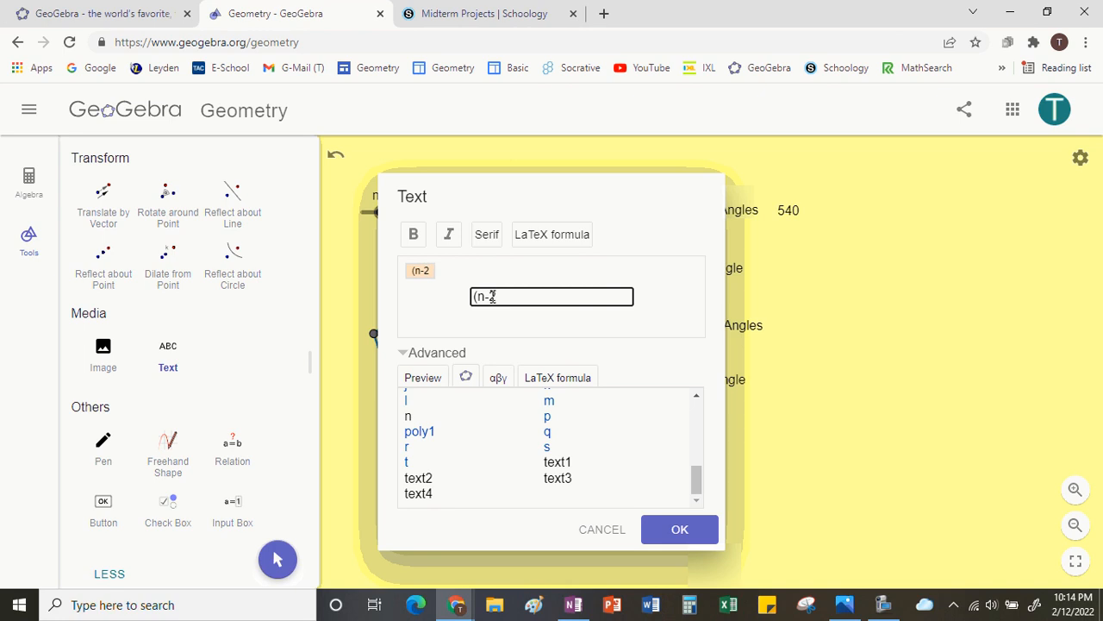
pyautogui.write(')*180')
pyautogui.write('/')
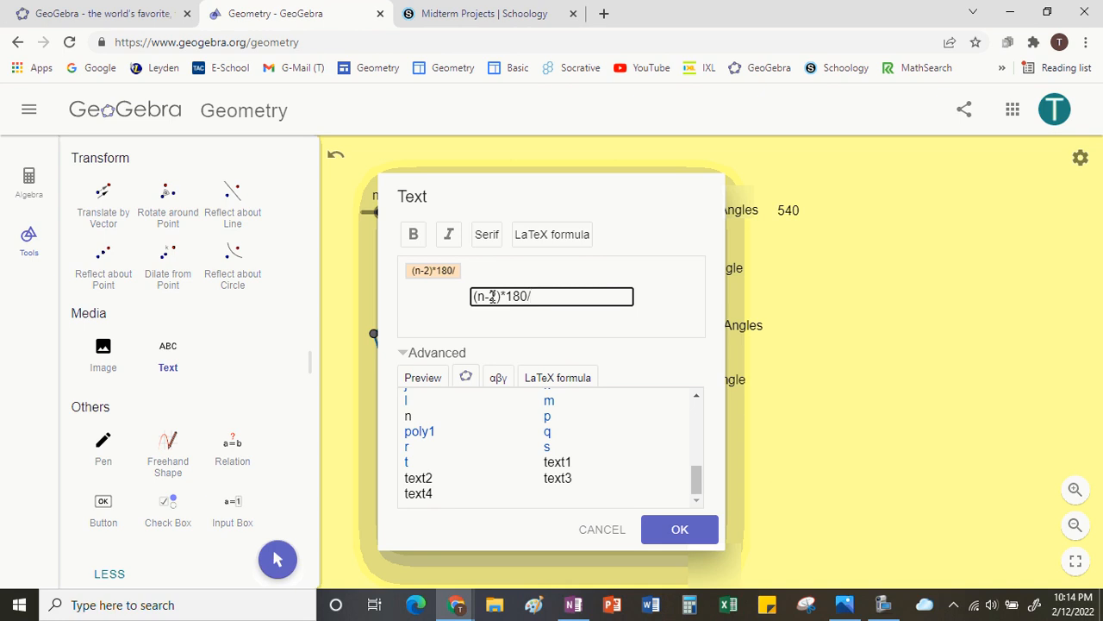
pyautogui.write('n')
pyautogui.click(678, 531)
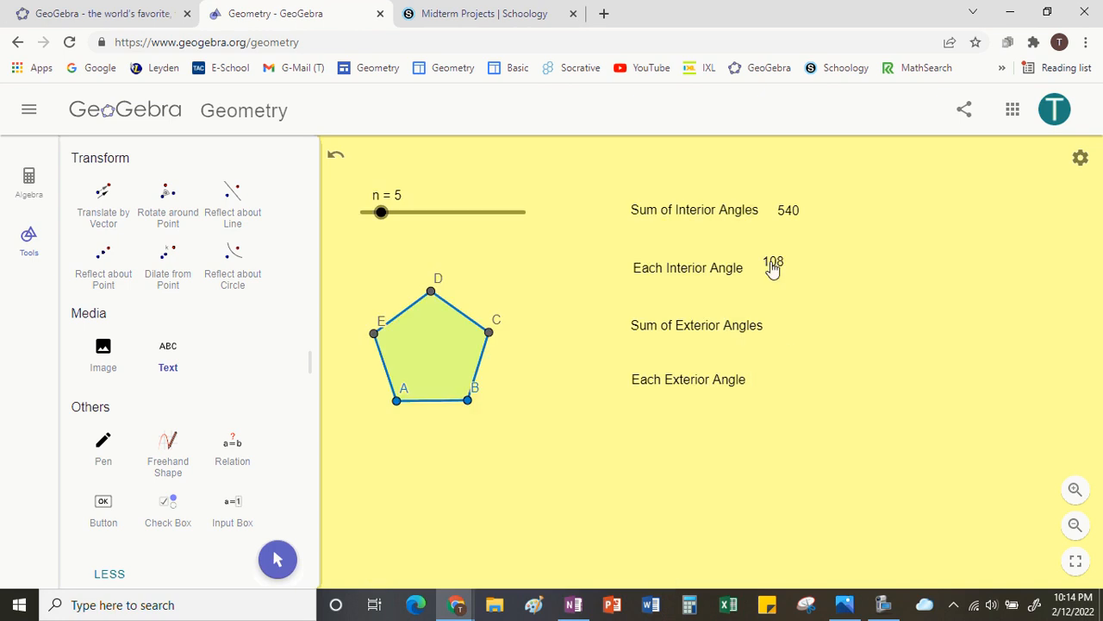
# - Align the new value with the "Each Interior Angle" label and test it by setting slider n to 10 and 6
pyautogui.moveTo(770, 272); pyautogui.dragTo(766, 276)
pyautogui.moveTo(382, 213); pyautogui.dragTo(434, 219)
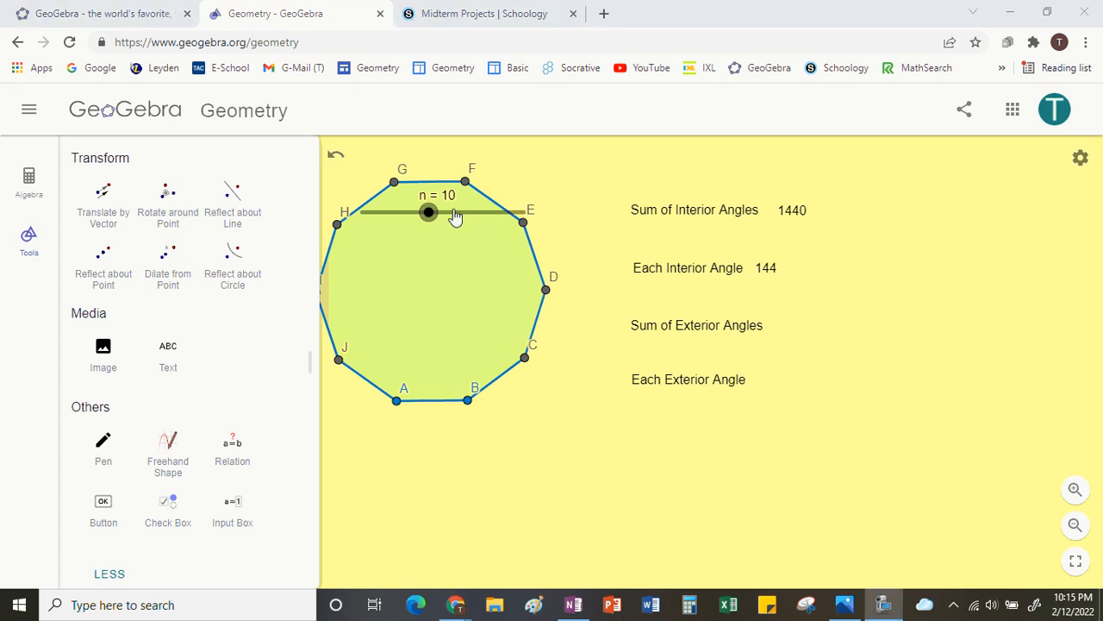
pyautogui.moveTo(429, 216); pyautogui.dragTo(391, 212)
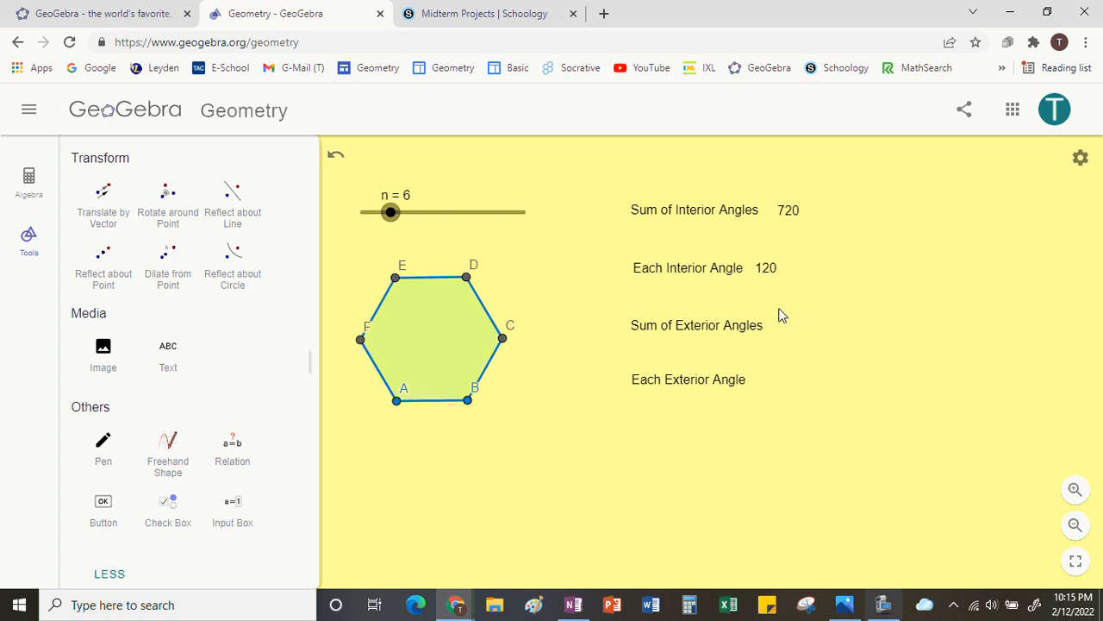